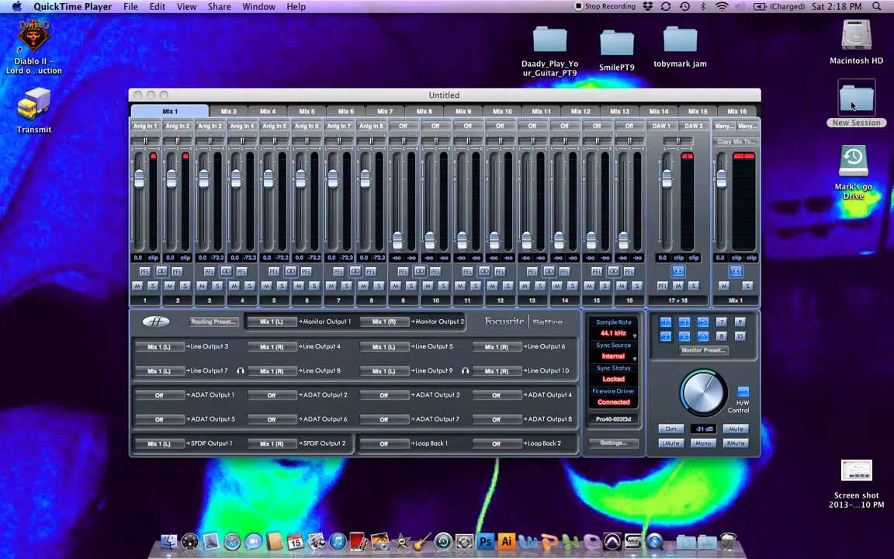
Open New Session.ptf from the New Session folder on the desktop, declining the detailed session notes report.
double_click(852, 105)
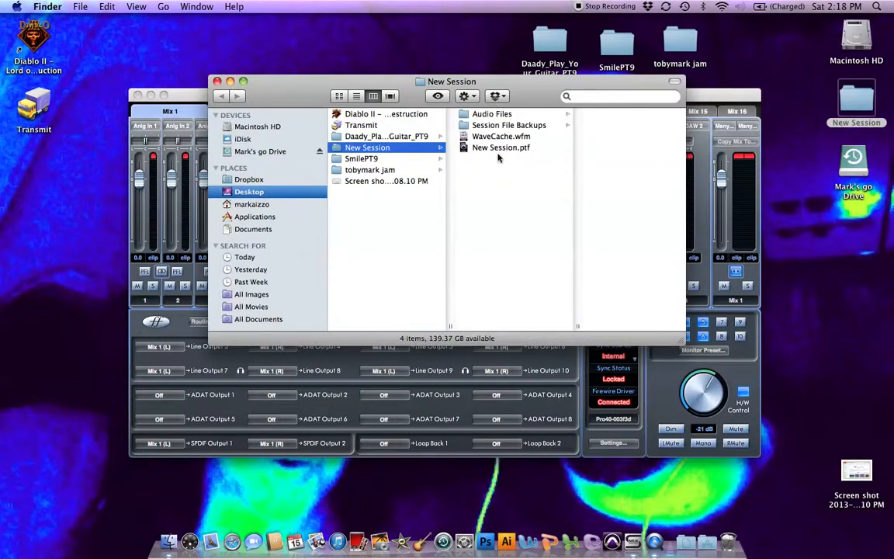
left_click(519, 148)
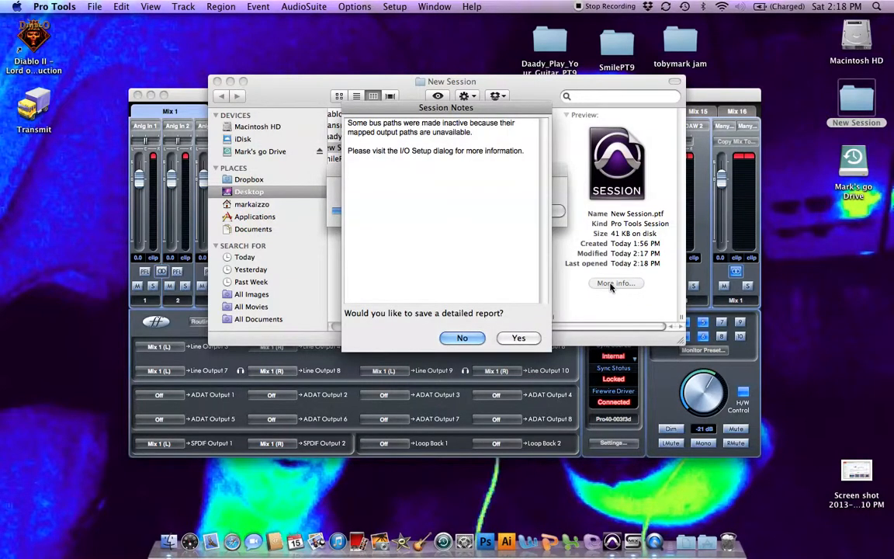
key("Return")
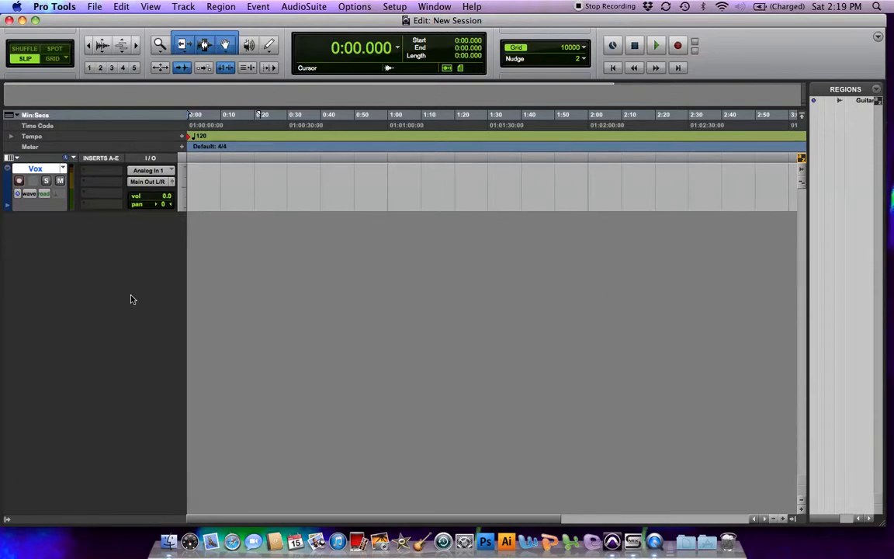
key("super+equal")
key("super+equal")
left_click(95, 7)
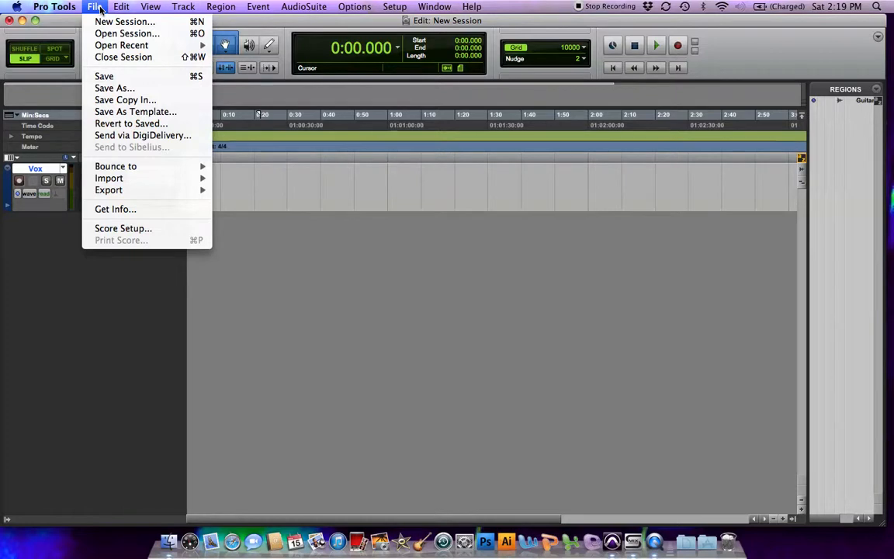
mouse_move(113, 181)
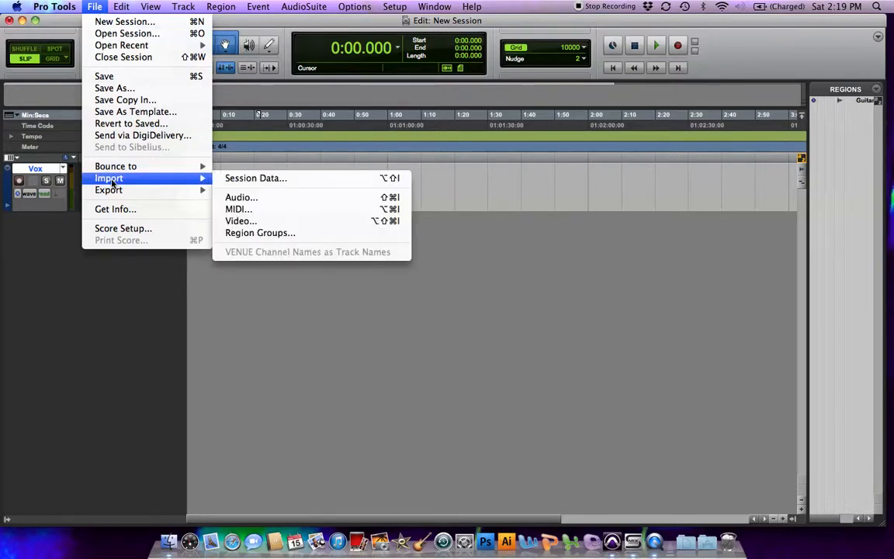
left_click(240, 198)
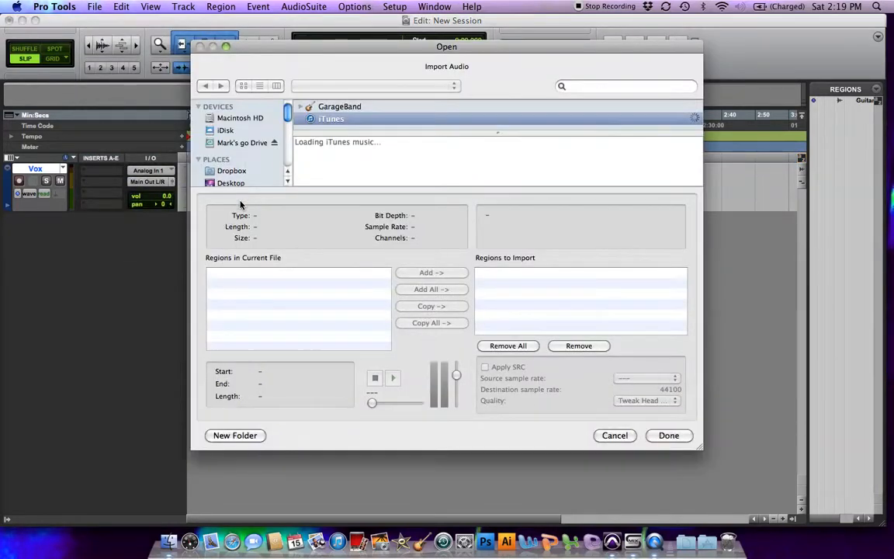
left_click(611, 437)
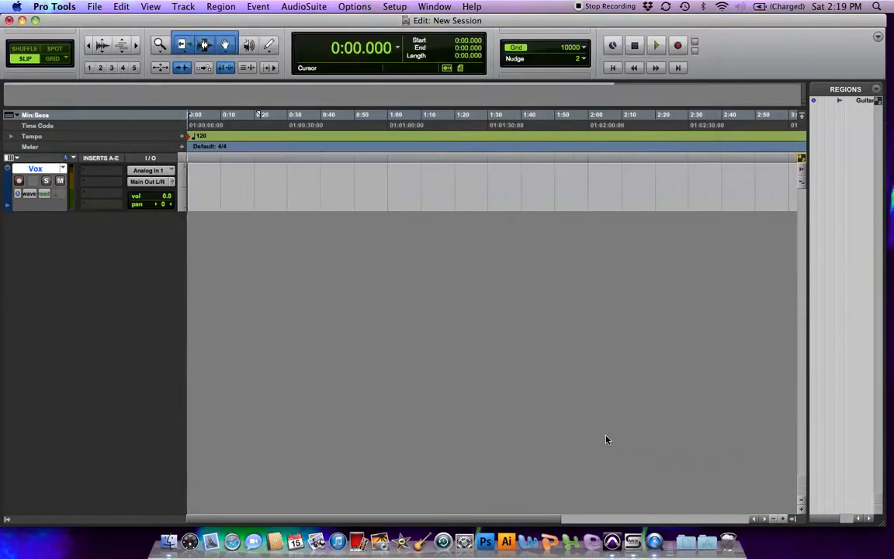
Start an audio import and browse to the iTunes library in the Music media collection.
left_click(93, 6)
mouse_move(182, 181)
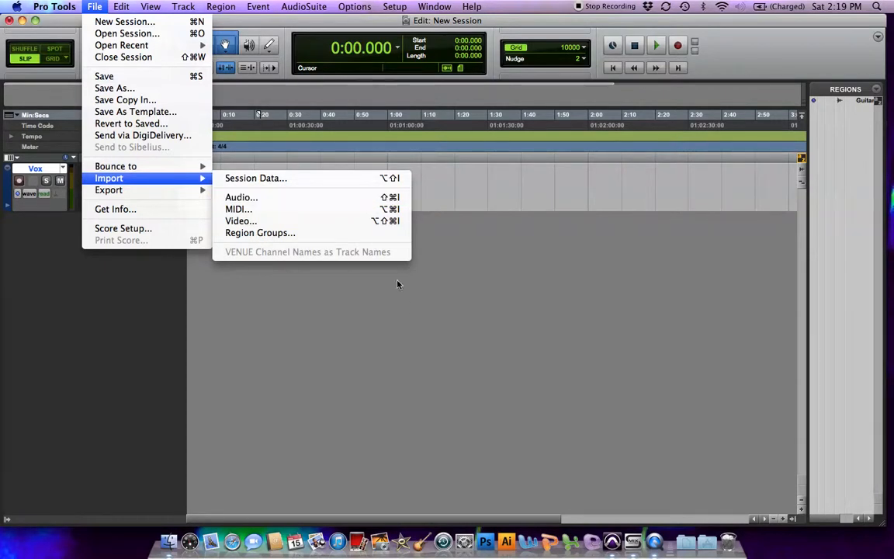
left_click(413, 309)
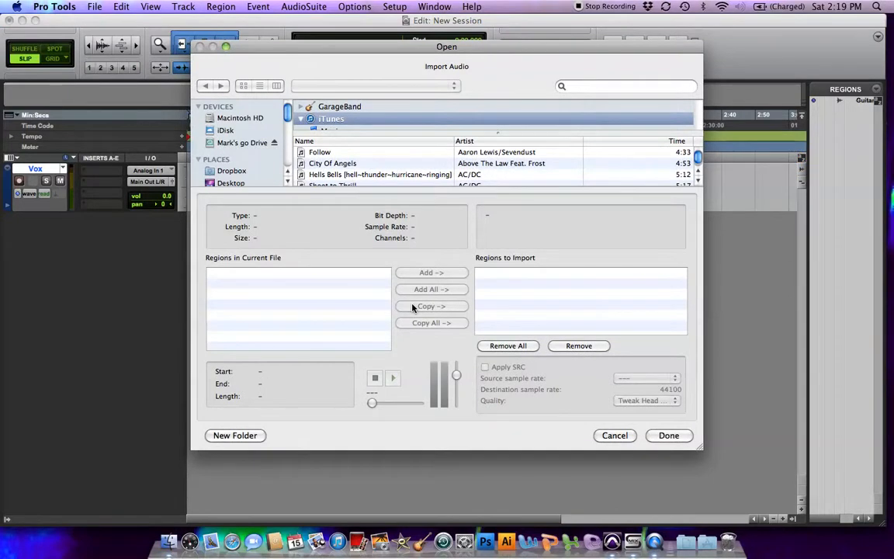
scroll(272, 161, "down", 5)
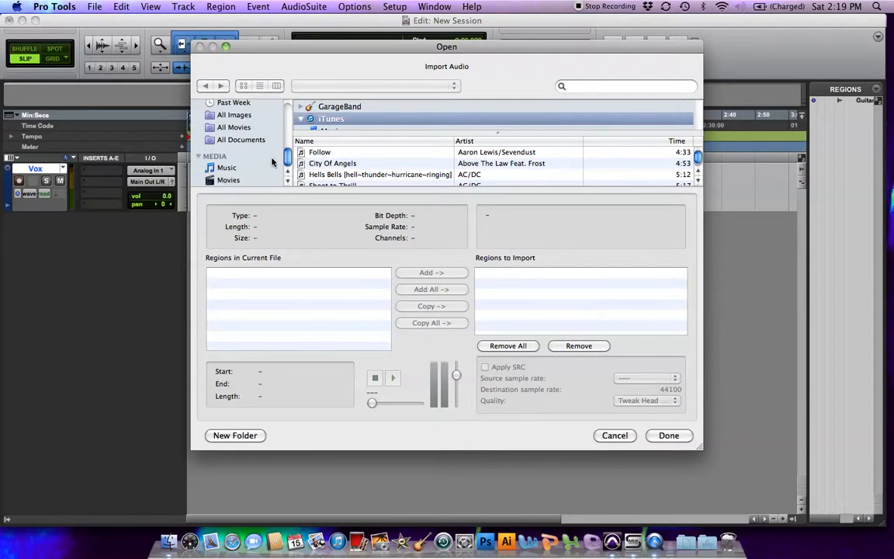
scroll(272, 162, "up", 5)
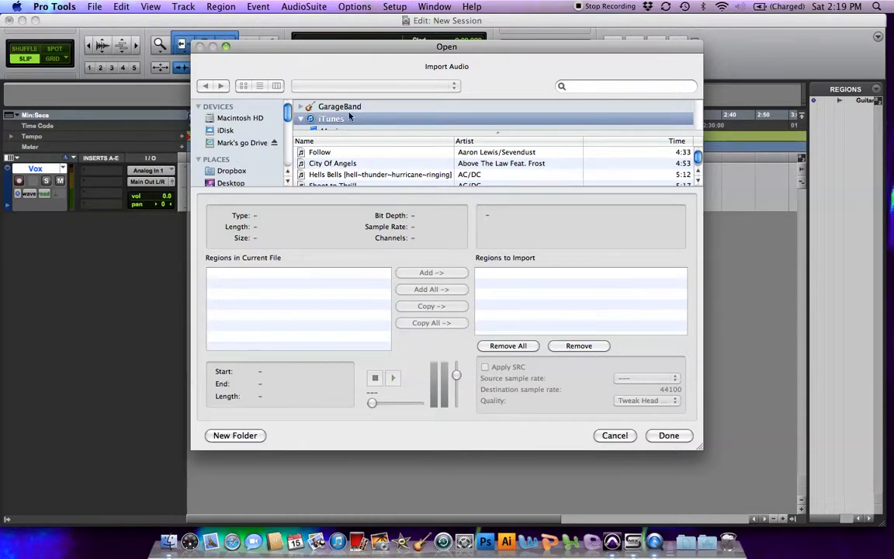
scroll(226, 158, "down", 5)
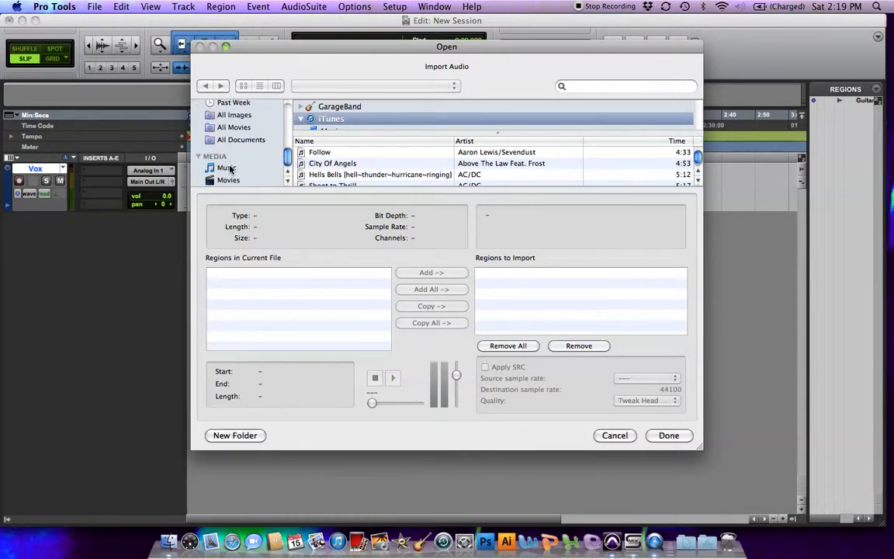
left_click(233, 167)
left_click(347, 122)
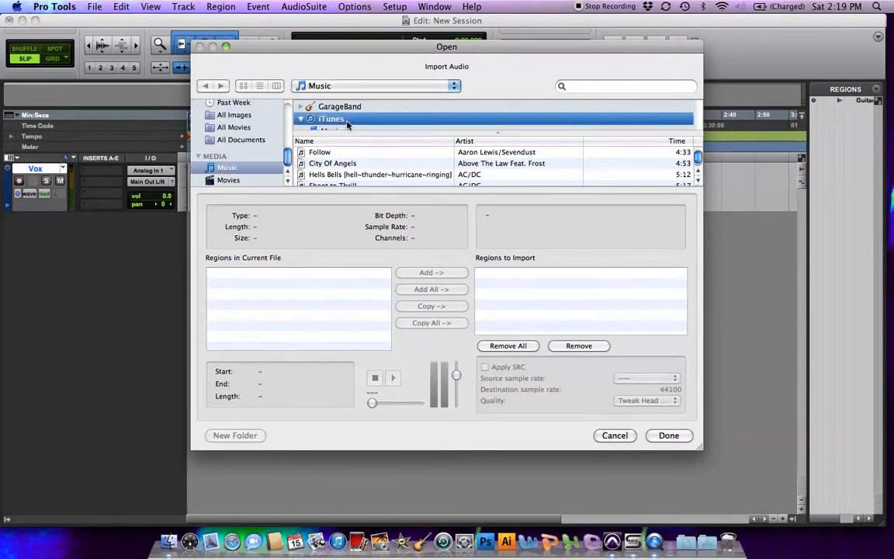
Search the music library for "kara", select the Gravity Karaoke Instrumental song and briefly preview it.
left_click(609, 83)
type("kara")
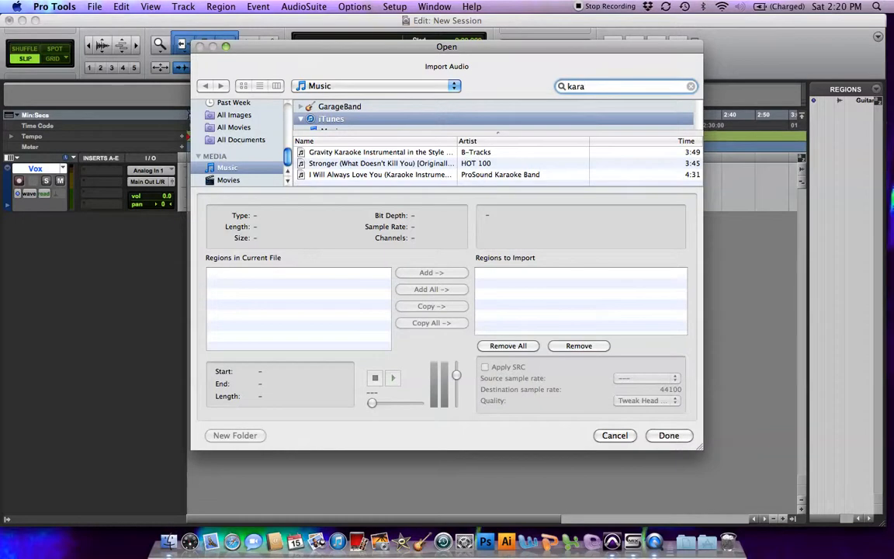
left_click(342, 153)
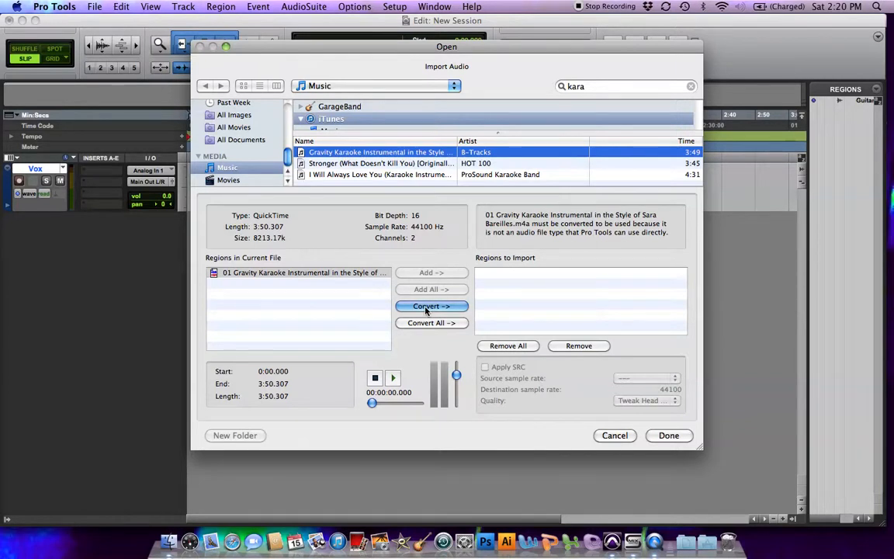
left_click(392, 380)
left_click(376, 378)
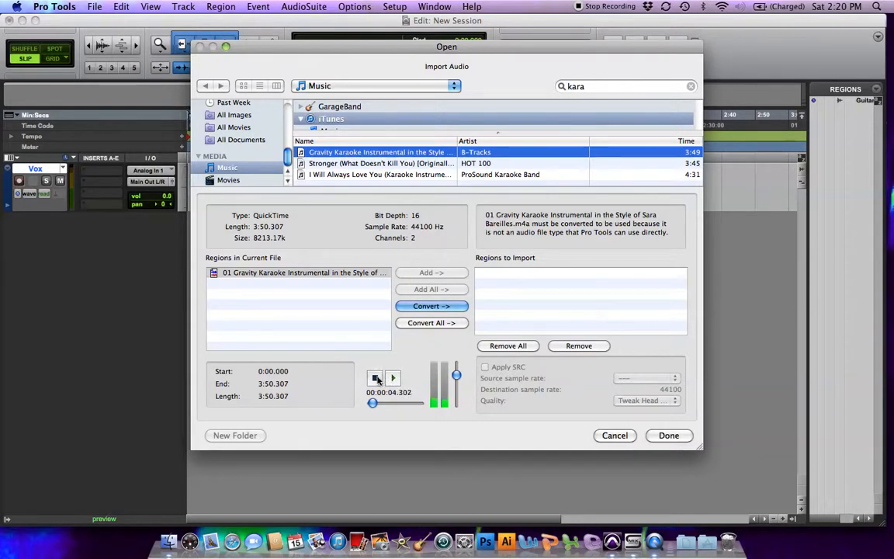
Convert the Gravity song for import, choosing the Audio Files folder inside the desktop's New Session folder as destination.
left_click(458, 306)
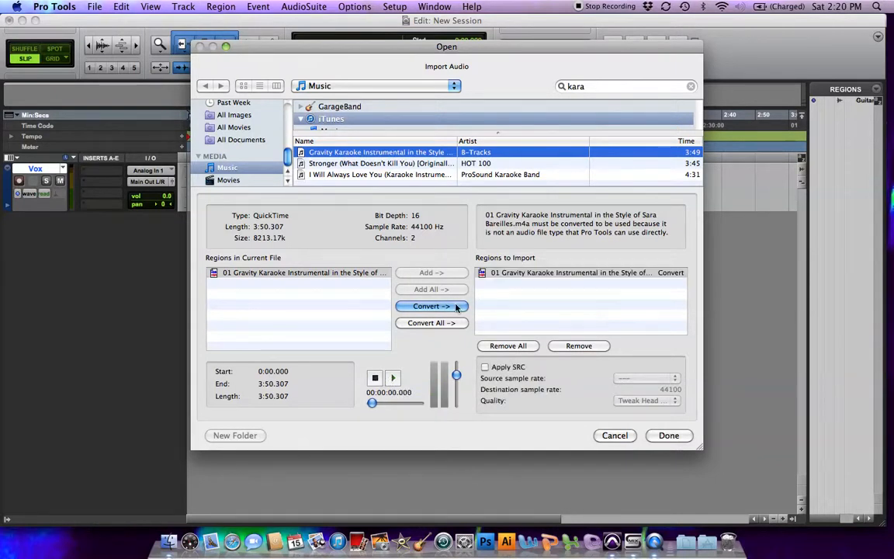
left_click(671, 437)
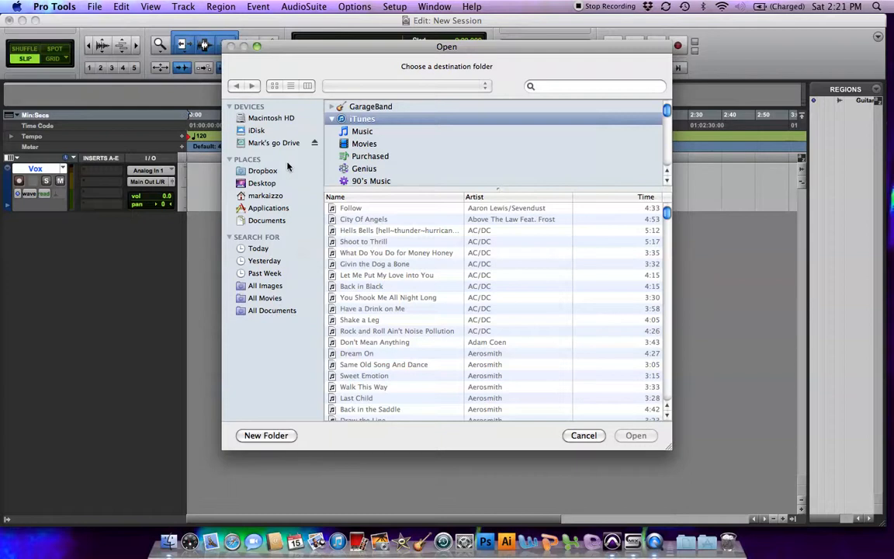
left_click(262, 183)
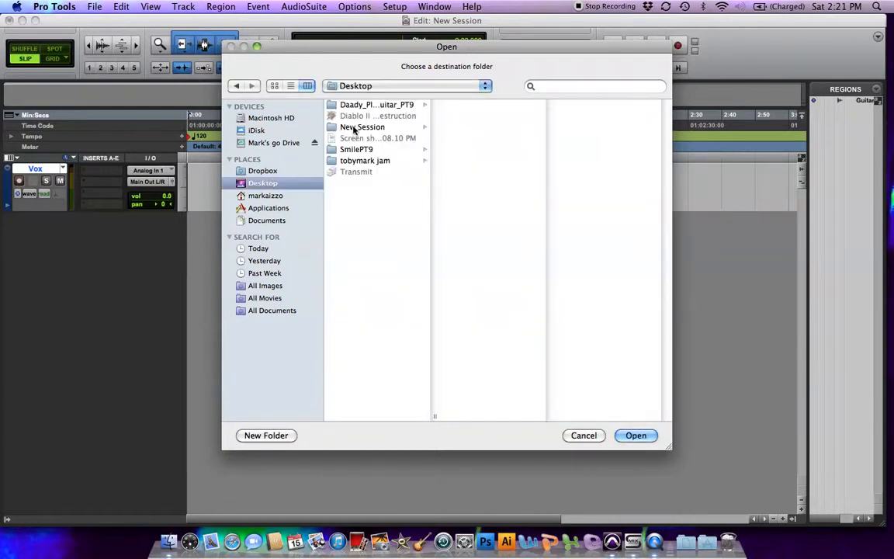
left_click(354, 128)
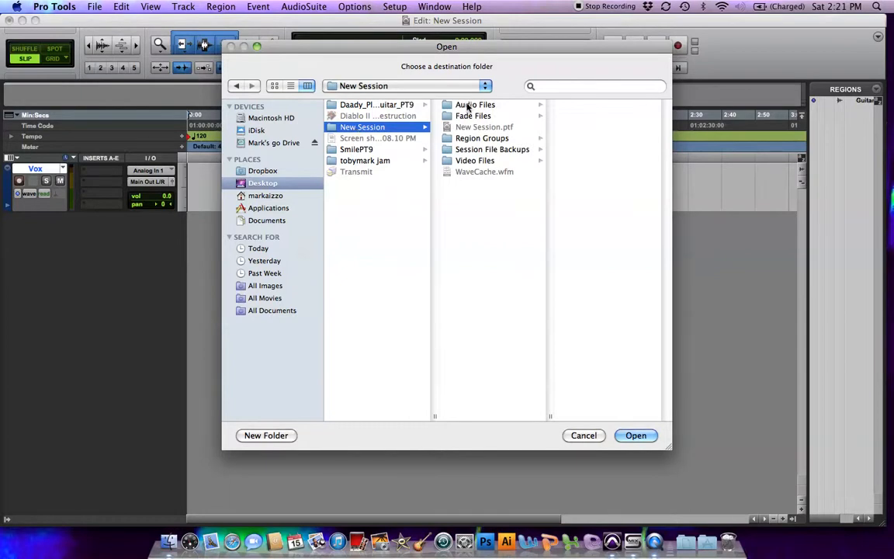
left_click(468, 106)
left_click(634, 435)
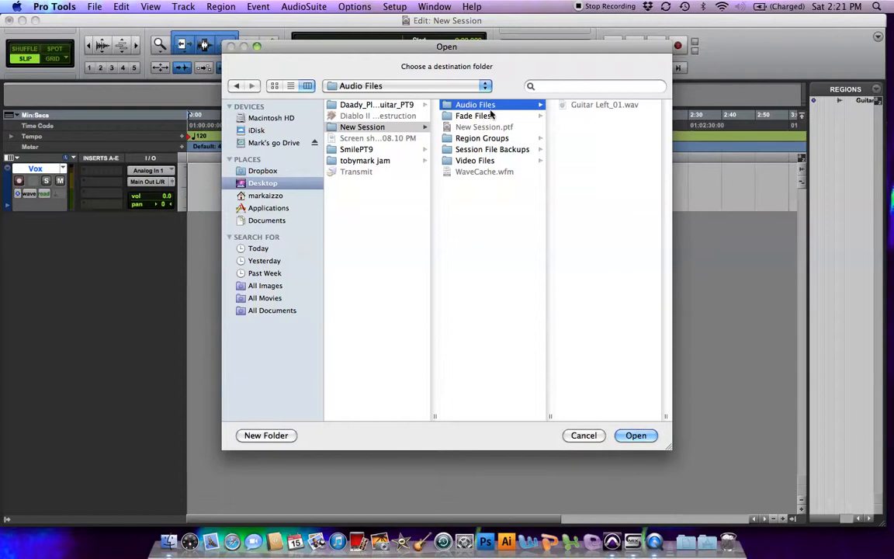
left_click(624, 432)
left_click(633, 435)
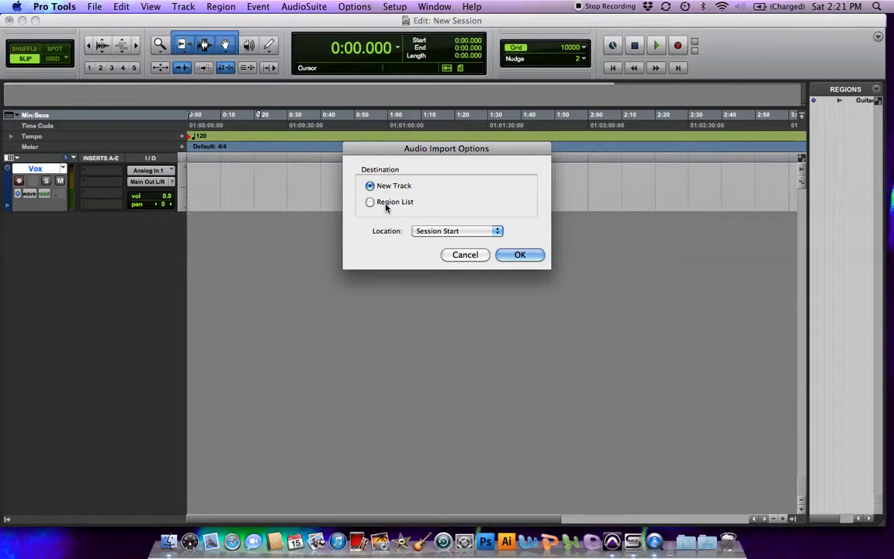
Import the converted song to a new track located at Session Start and briefly play it back.
left_click(438, 232)
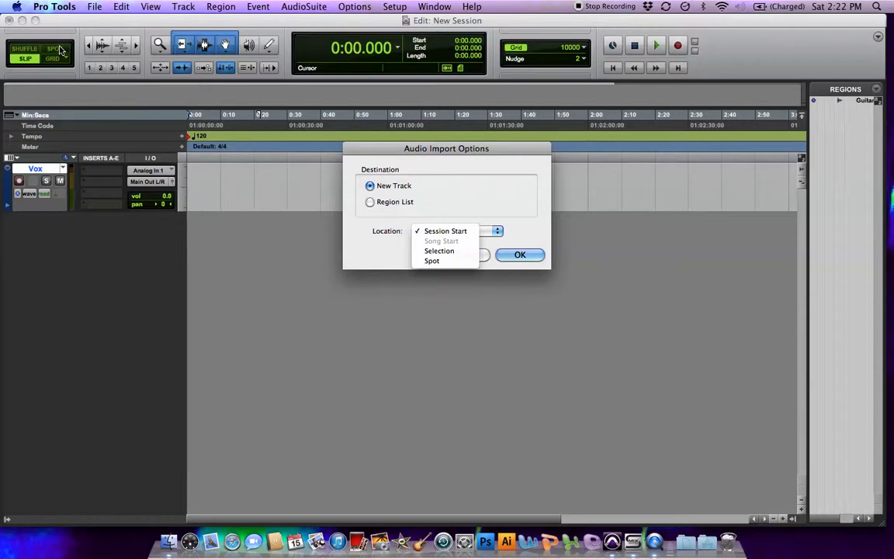
left_click(460, 193)
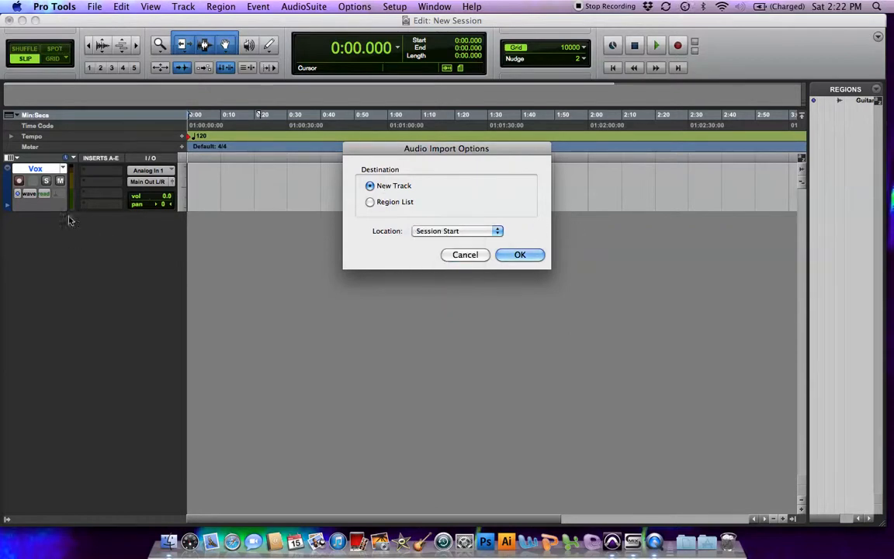
left_click(370, 202)
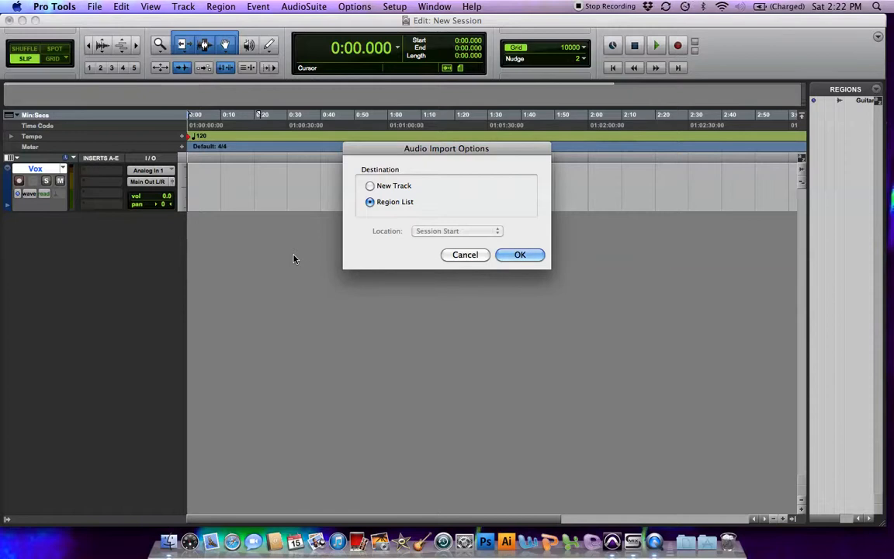
left_click(394, 187)
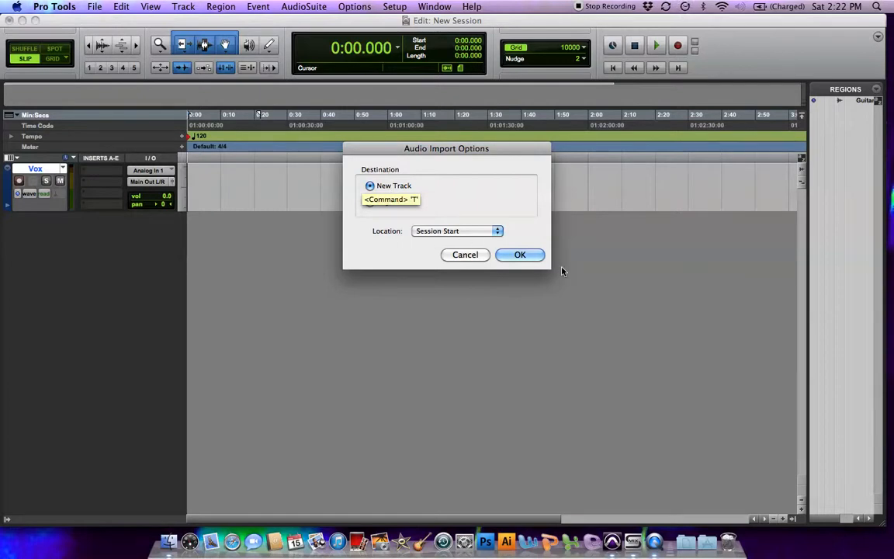
left_click(530, 255)
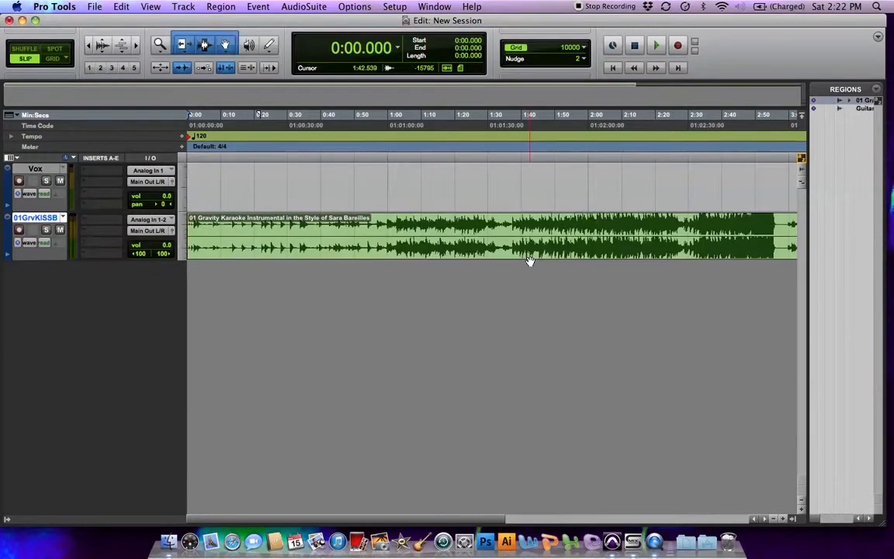
key("space")
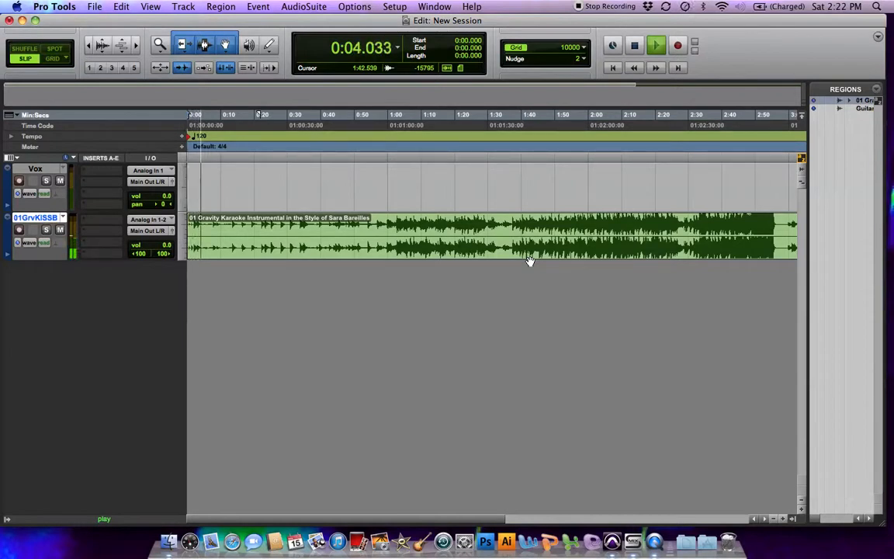
key("space")
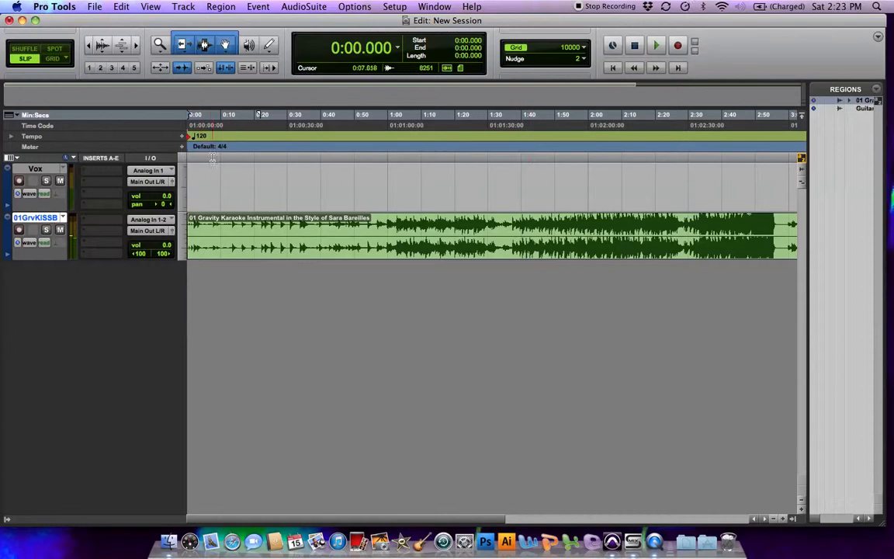
Record a short test take on the Vox track over the instrumental and undo the recording.
left_click(21, 182)
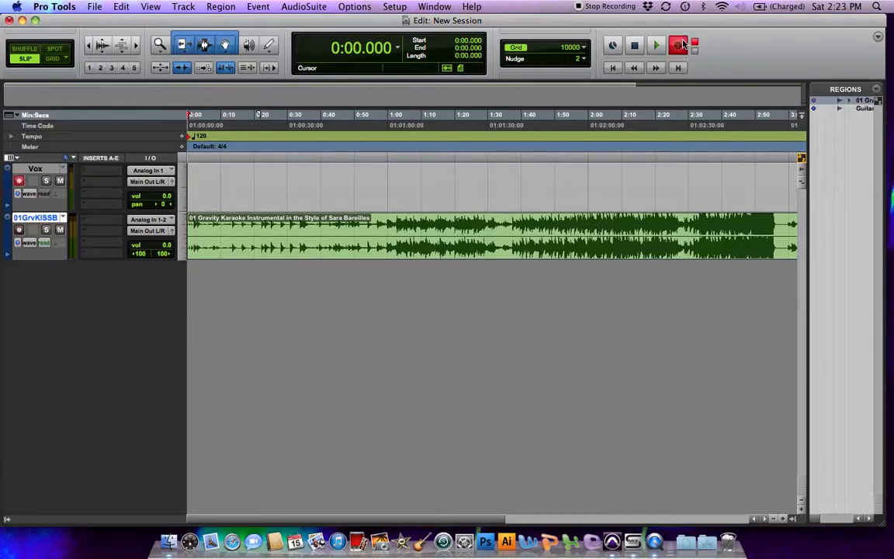
key("space")
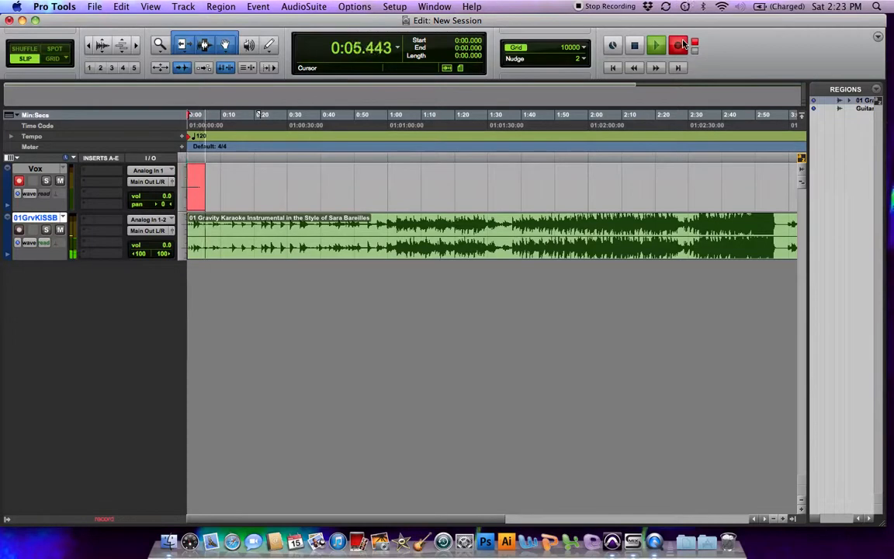
key("space")
key("super+z")
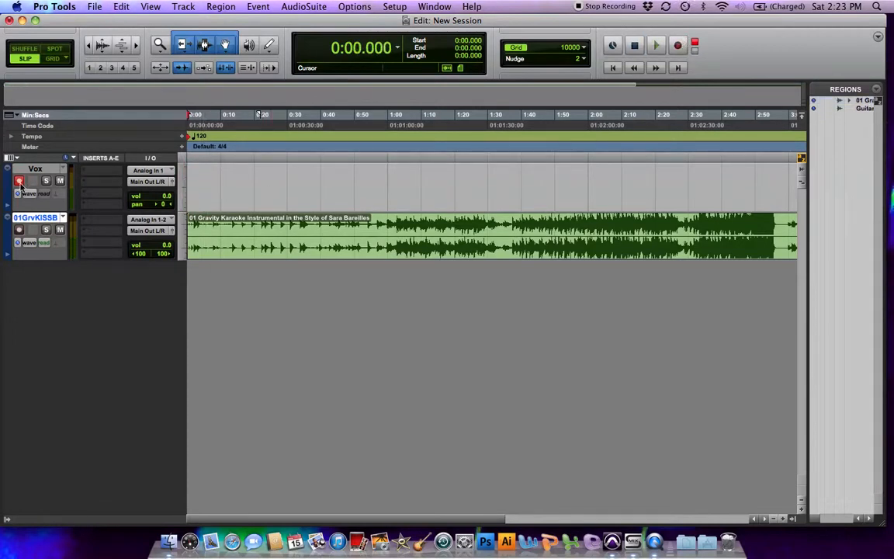
Delete the Gravity karaoke region from its track and undo the deletion.
left_click(239, 247)
key("Delete")
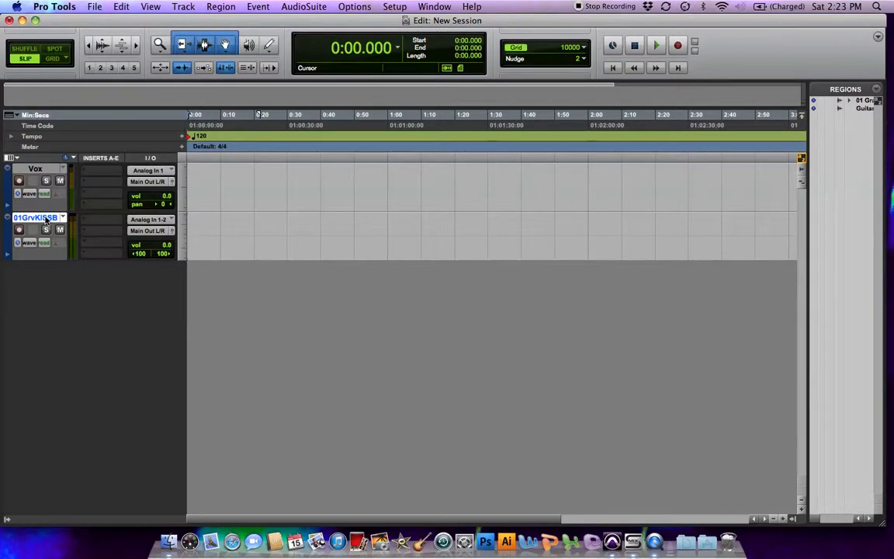
key("super+z")
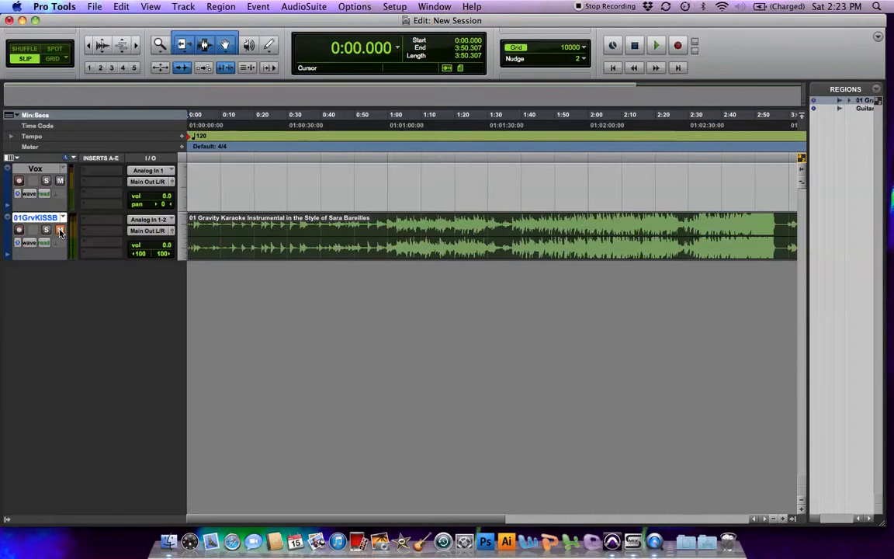
Create one new stereo audio track measured in samples.
left_click(184, 6)
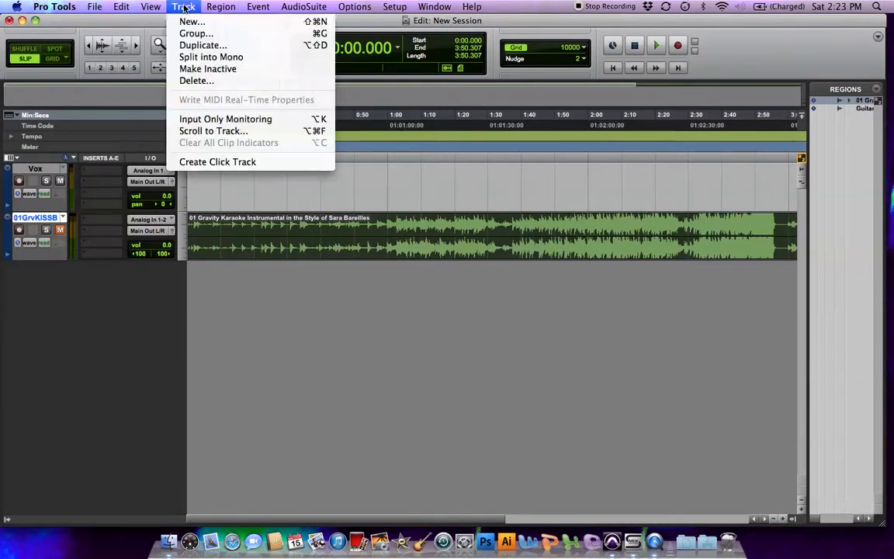
left_click(203, 502)
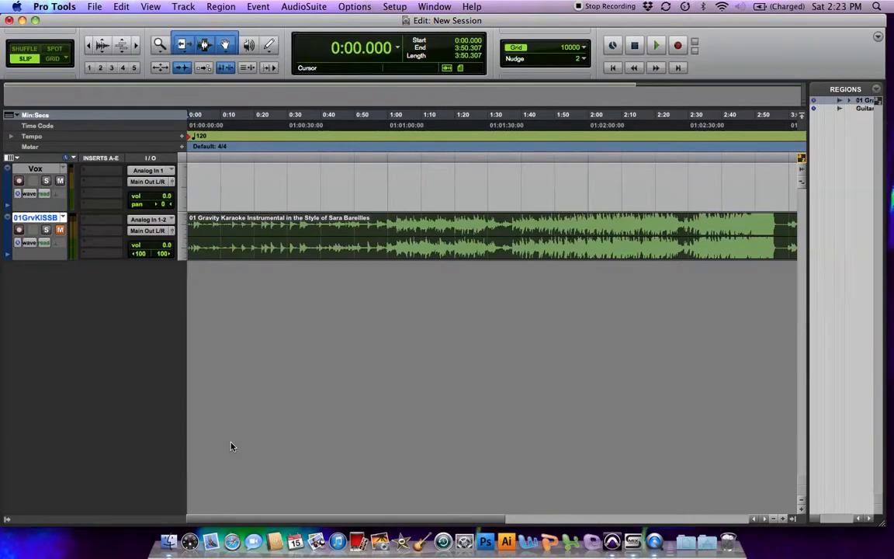
key("super+shift+n")
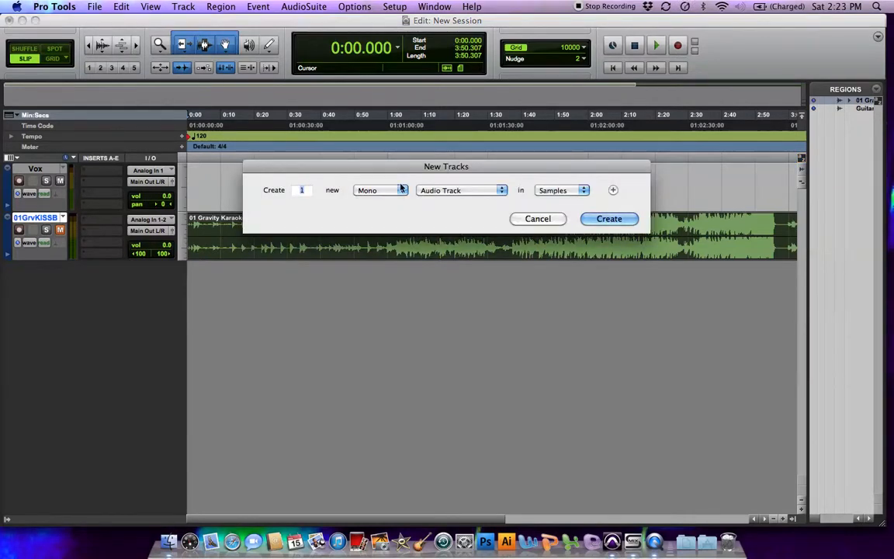
left_click(380, 190)
left_click(372, 201)
left_click(612, 220)
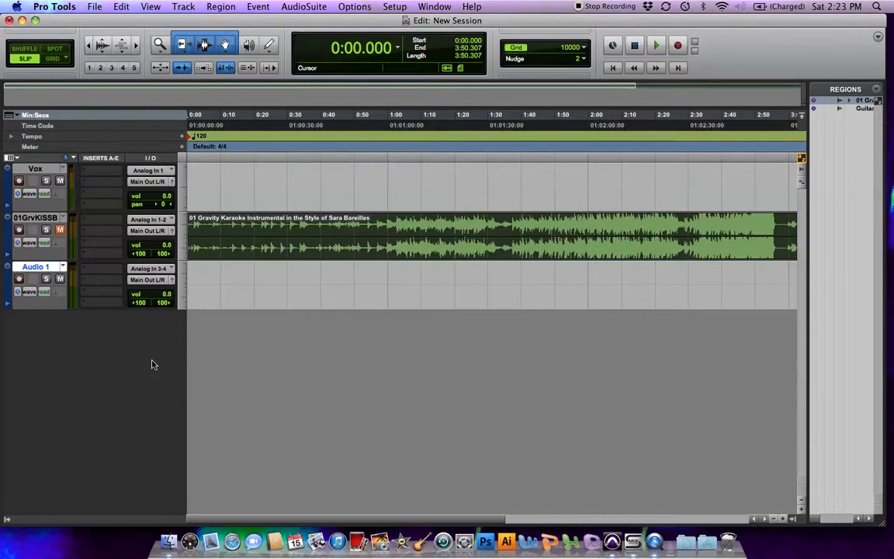
Start an audio import, search the Music library for "kara" and add the Stronger (What Doesn't Kill You) karaoke song for conversion.
key("super+shift+i")
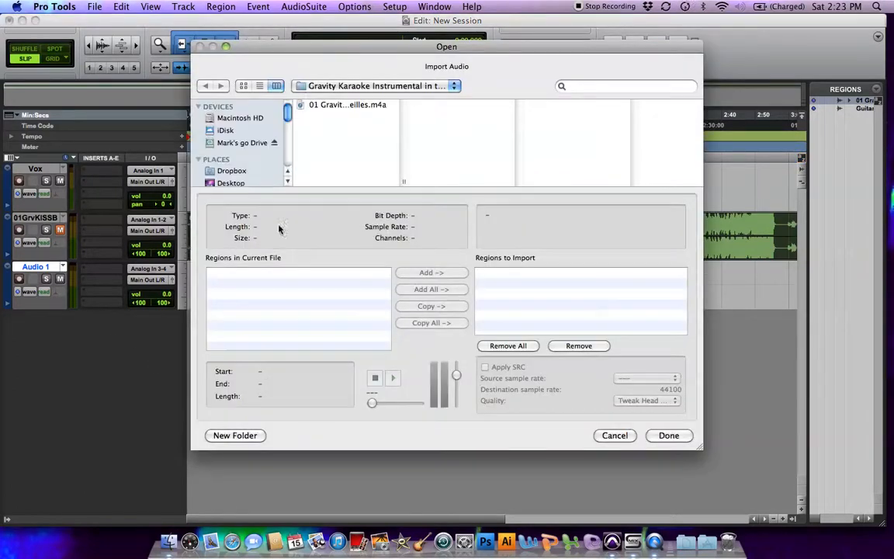
scroll(238, 163, "down", 5)
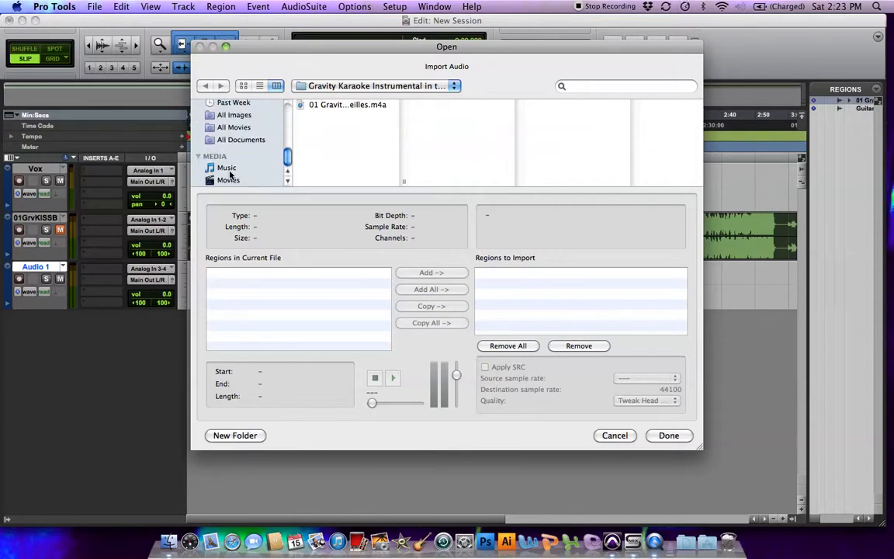
left_click(226, 169)
left_click(584, 86)
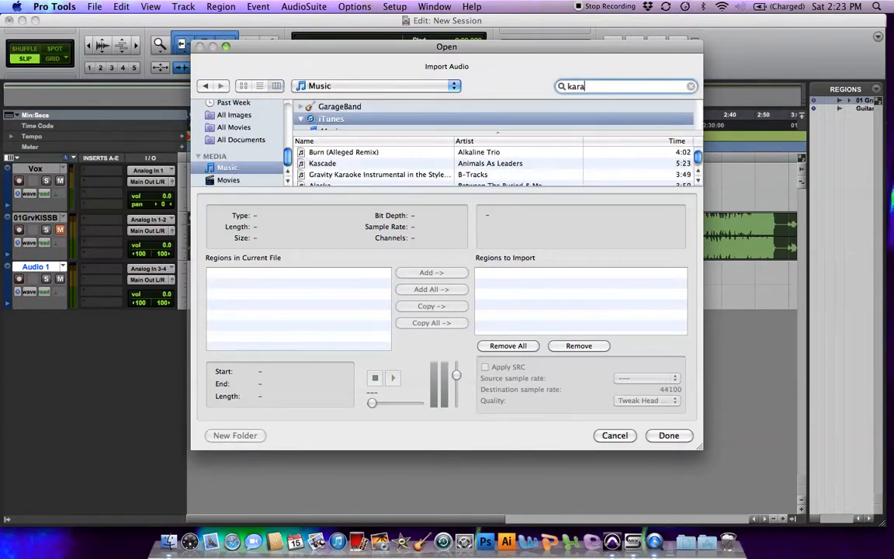
left_click(354, 163)
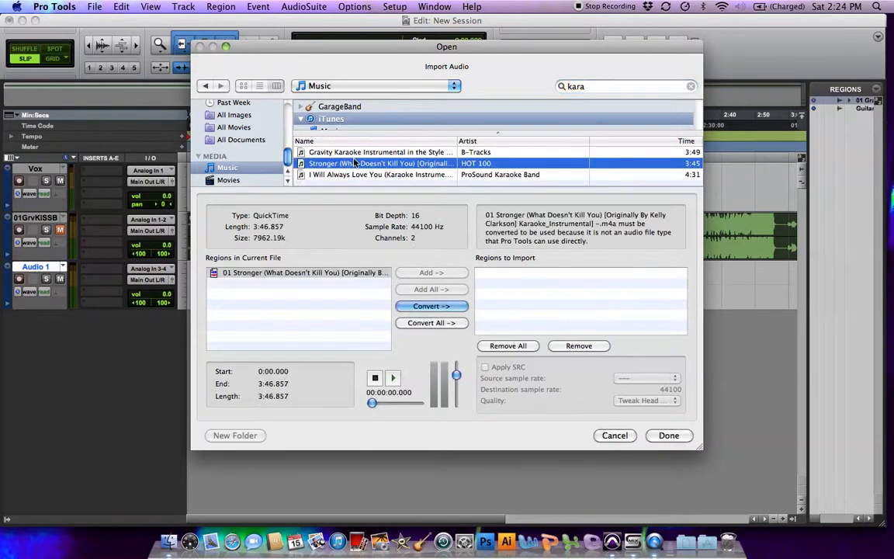
left_click(444, 310)
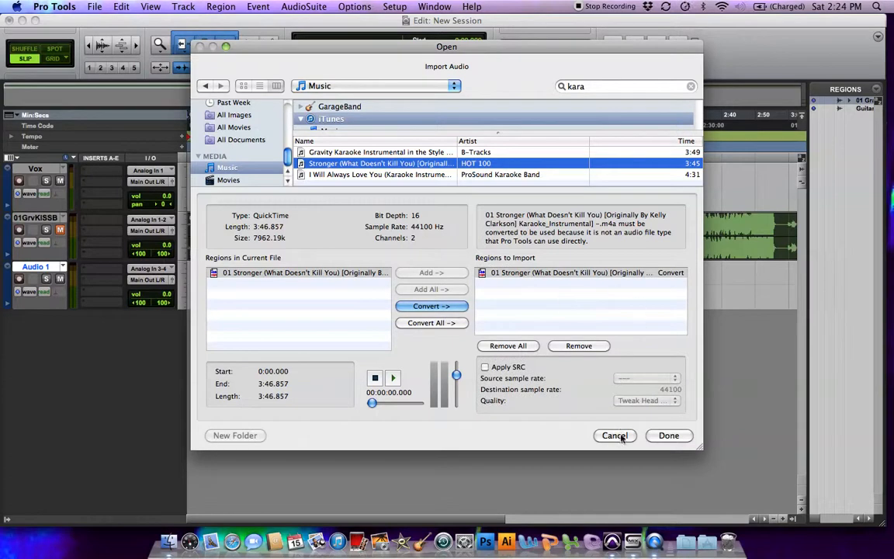
Save the converted song in the Audio Files folder of the desktop's New Session folder and import it to the Region List.
left_click(668, 436)
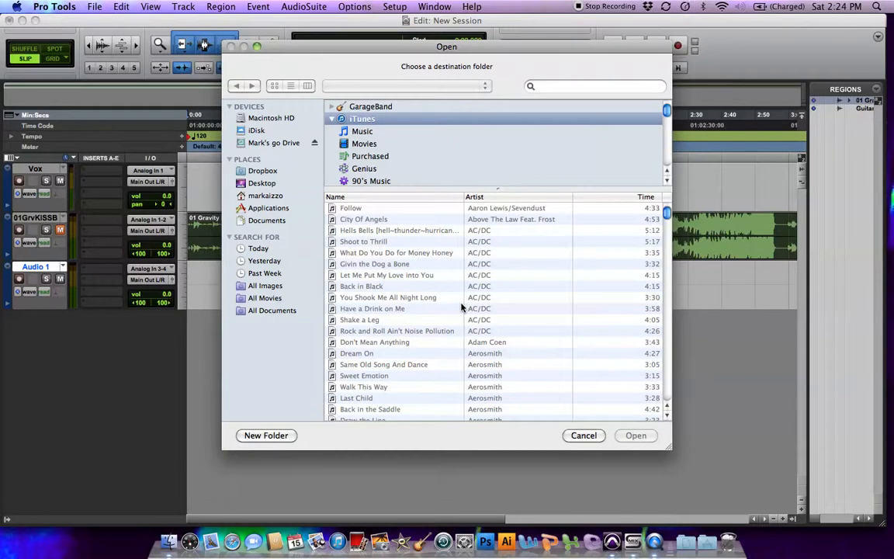
left_click(264, 183)
left_click(376, 127)
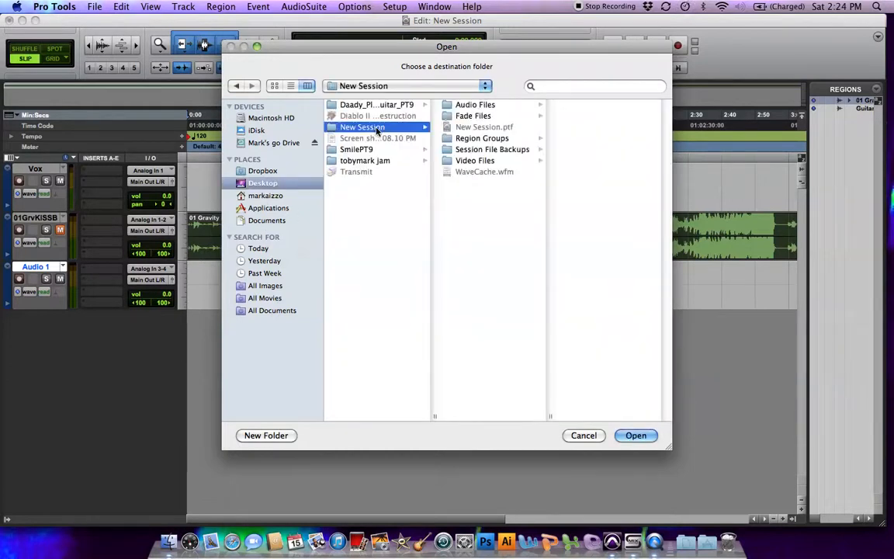
left_click(473, 105)
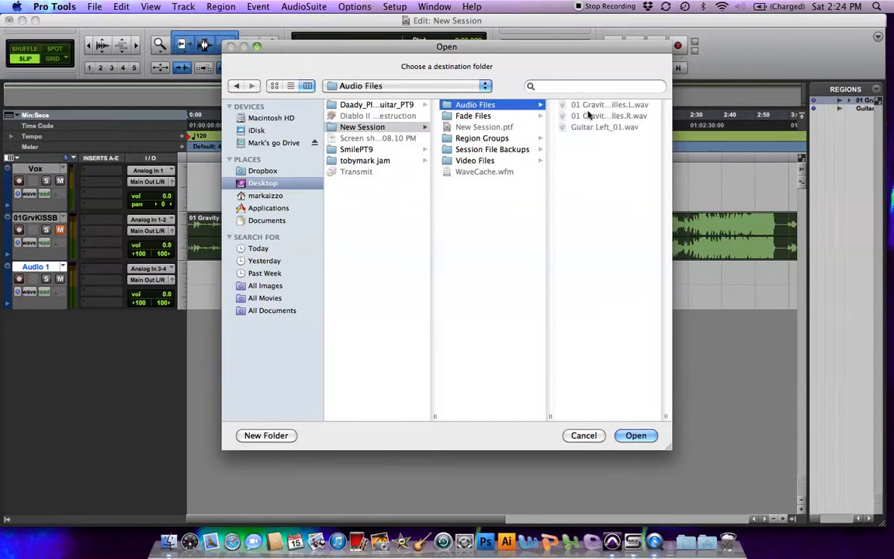
left_click(631, 435)
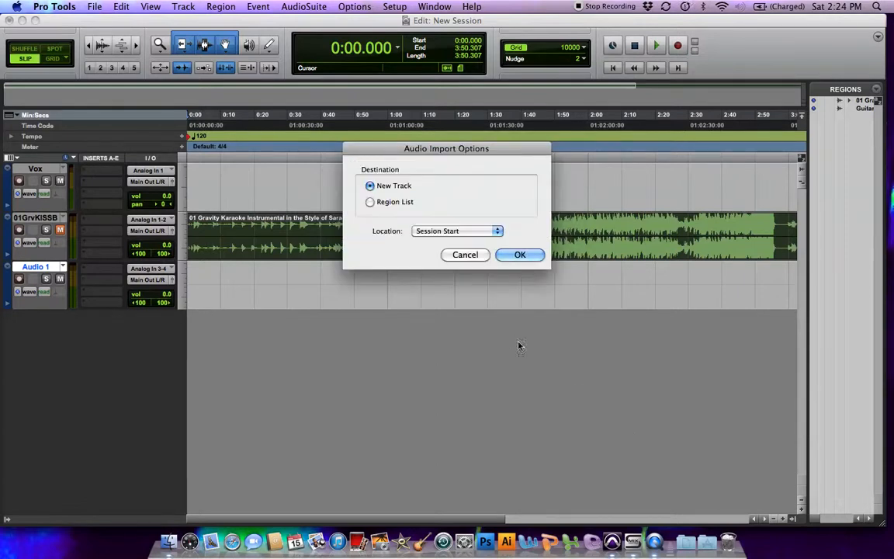
left_click(398, 201)
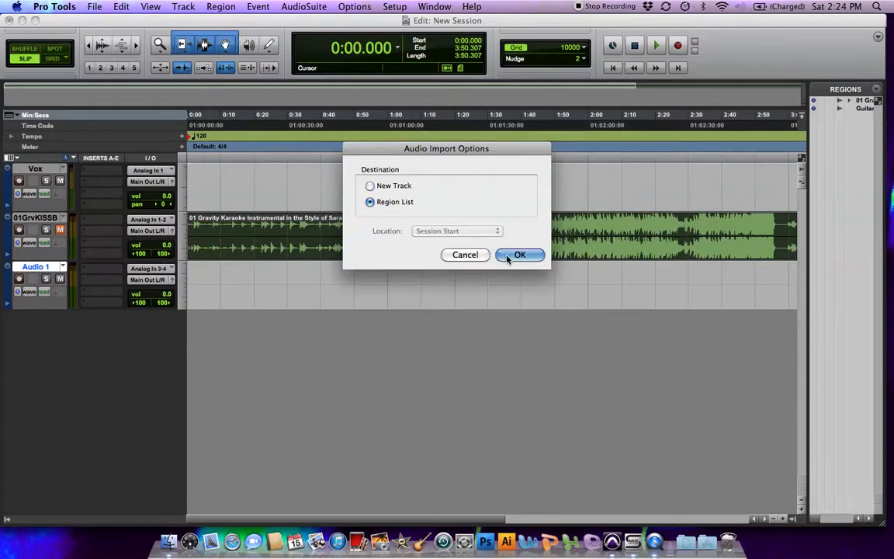
left_click(517, 255)
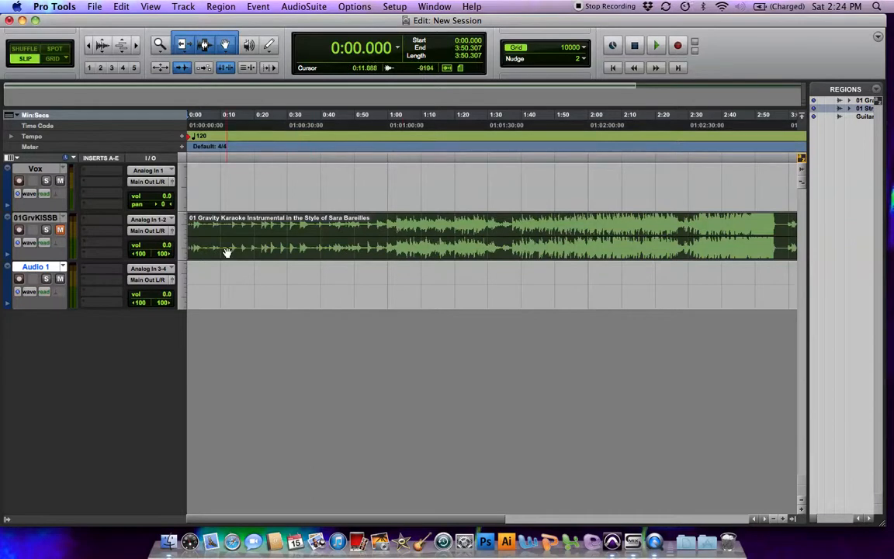
Rename the new stereo audio track as Stronger.
double_click(50, 268)
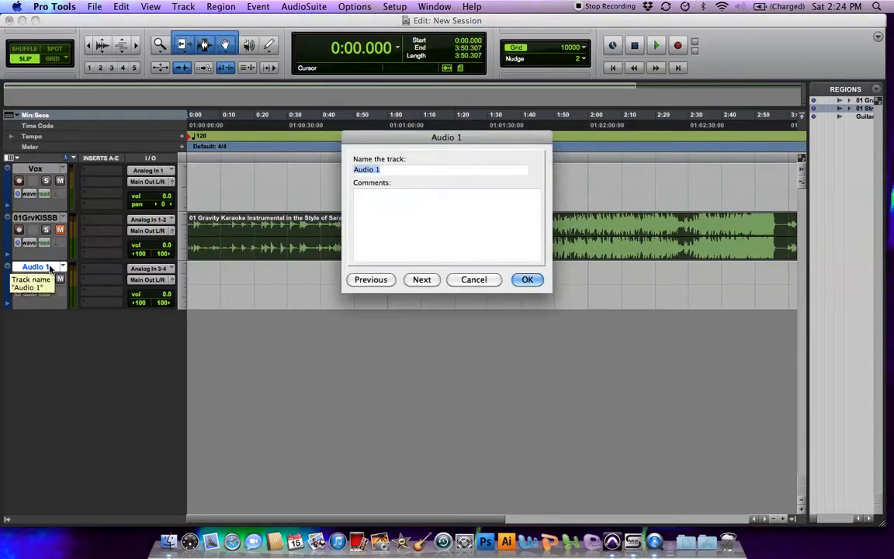
type("Strol")
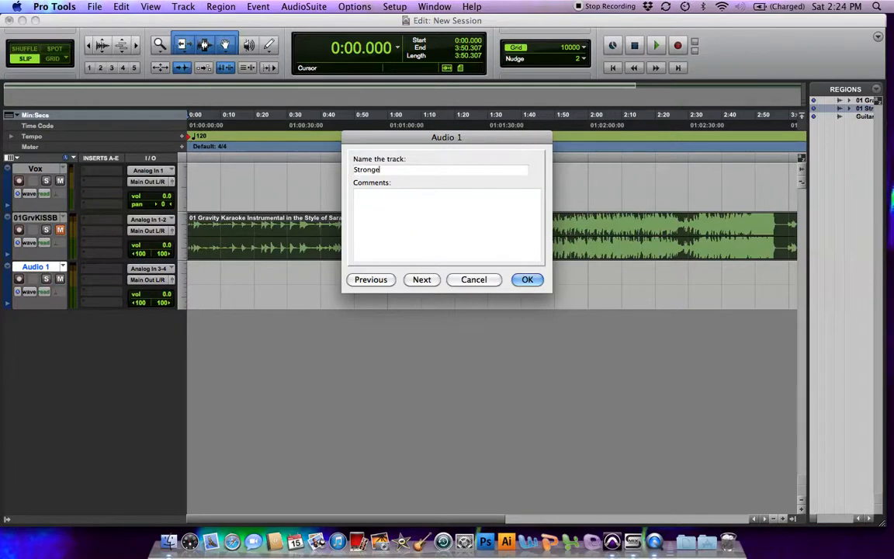
key("Return")
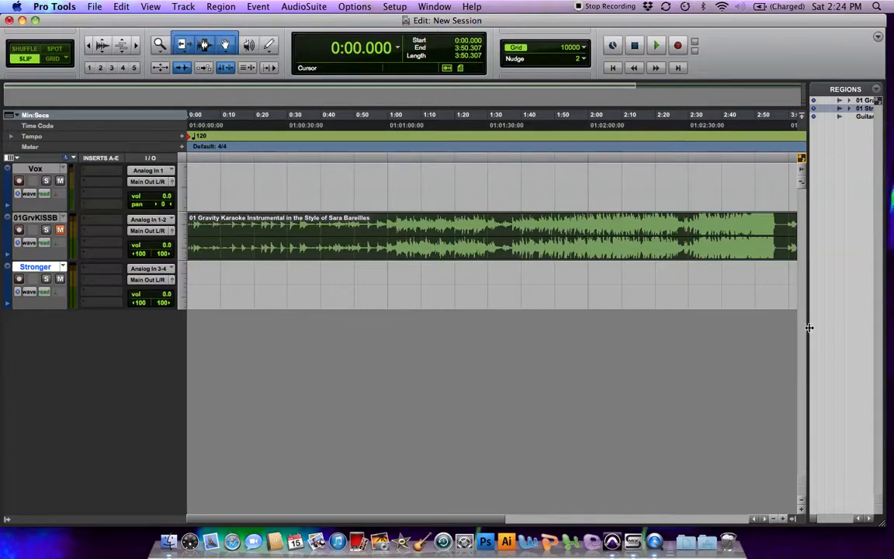
Place the 01 Stronger region from the Region List at the start of the Stronger track and briefly play it back.
left_click_drag(808, 330, 782, 321)
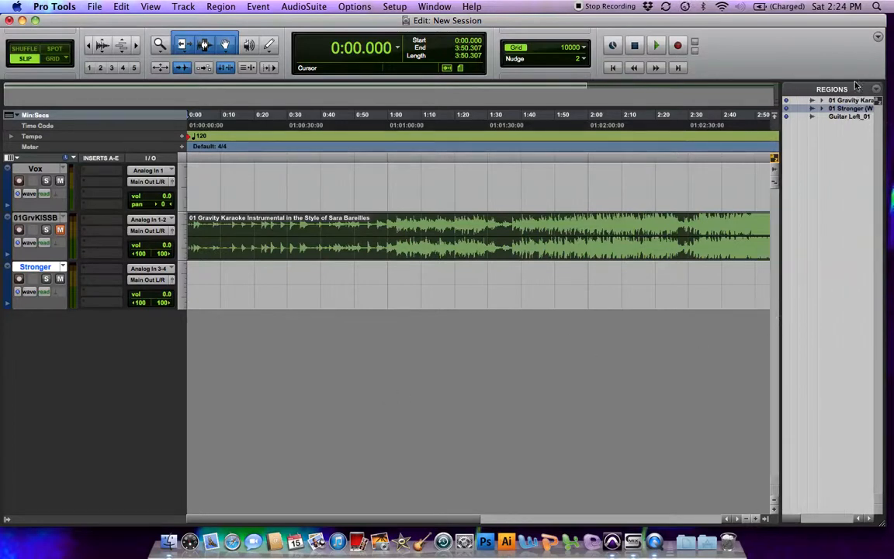
left_click_drag(845, 112, 198, 281)
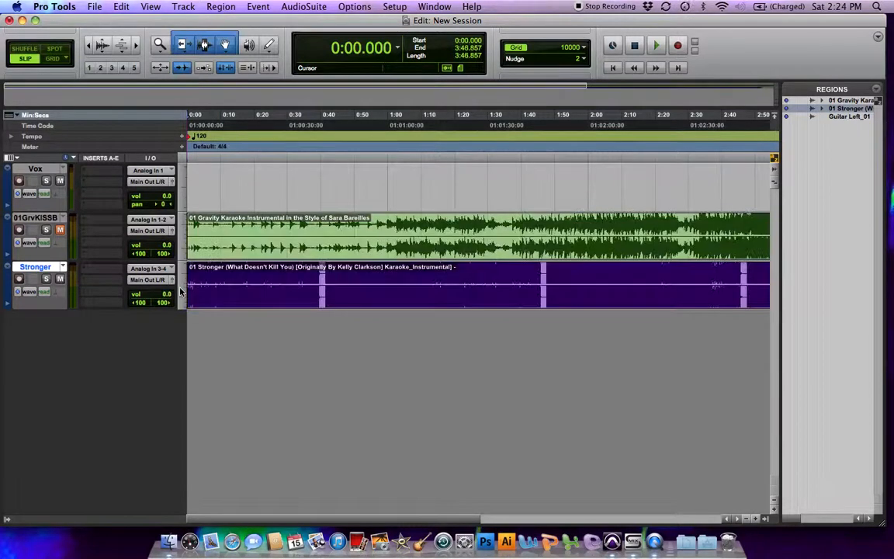
key("space")
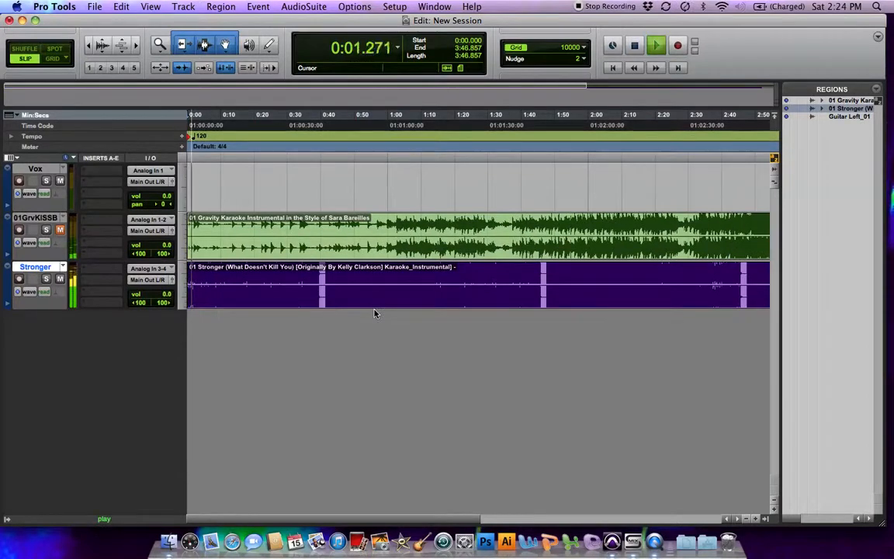
key("space")
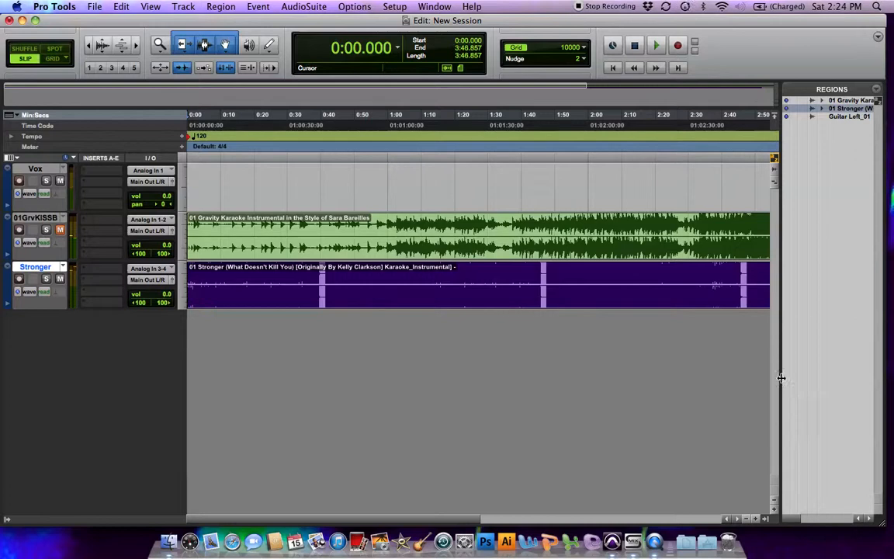
left_click_drag(782, 379, 823, 382)
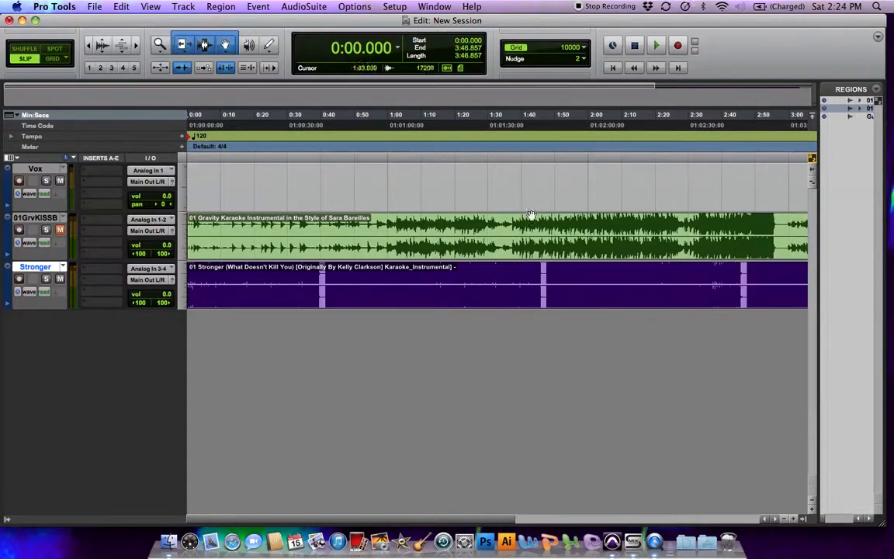